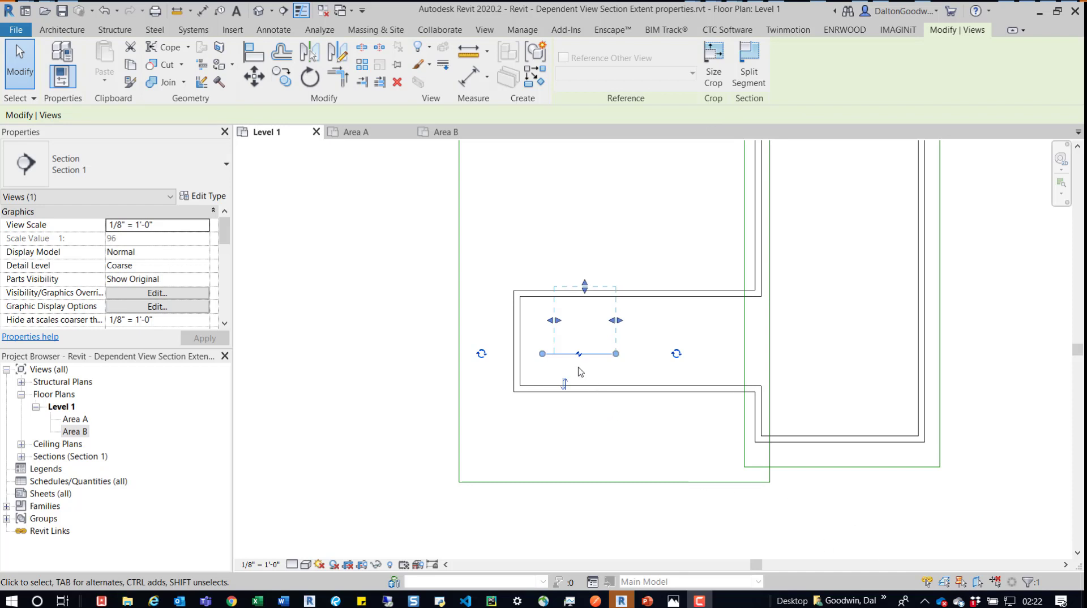
- Delete the existing short section inside the west wing of the Level 1 plan
{"action": "scroll", "coordinate": [577, 367], "scroll_direction": "up", "scroll_amount": 2}
{"action": "scroll", "coordinate": [549, 352], "scroll_direction": "down", "scroll_amount": 2}
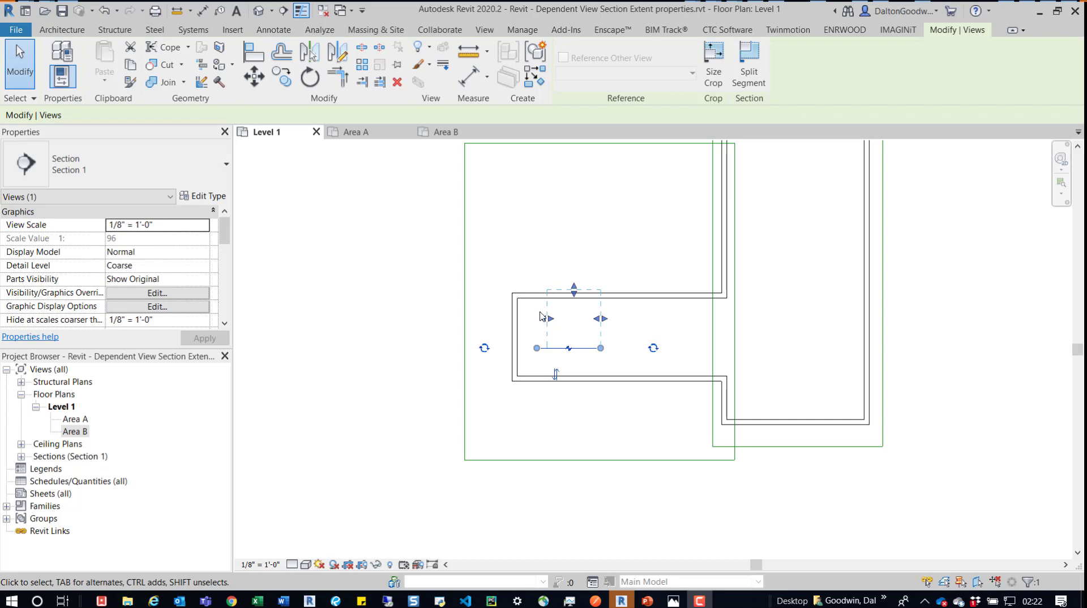
{"action": "left_click", "coordinate": [364, 234]}
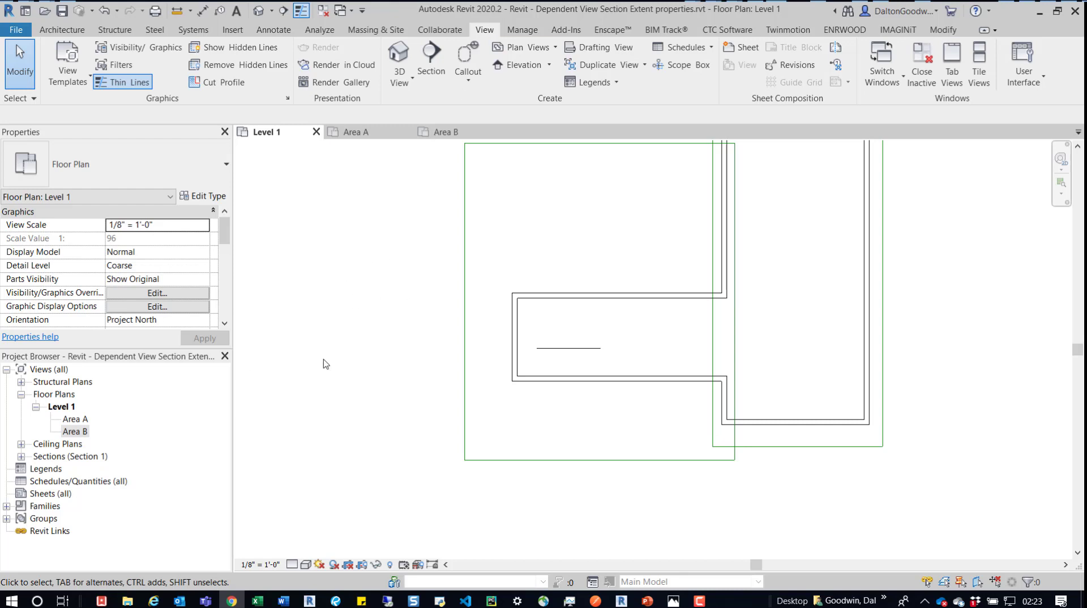
{"action": "left_click", "coordinate": [570, 350]}
{"action": "key", "text": "Delete"}
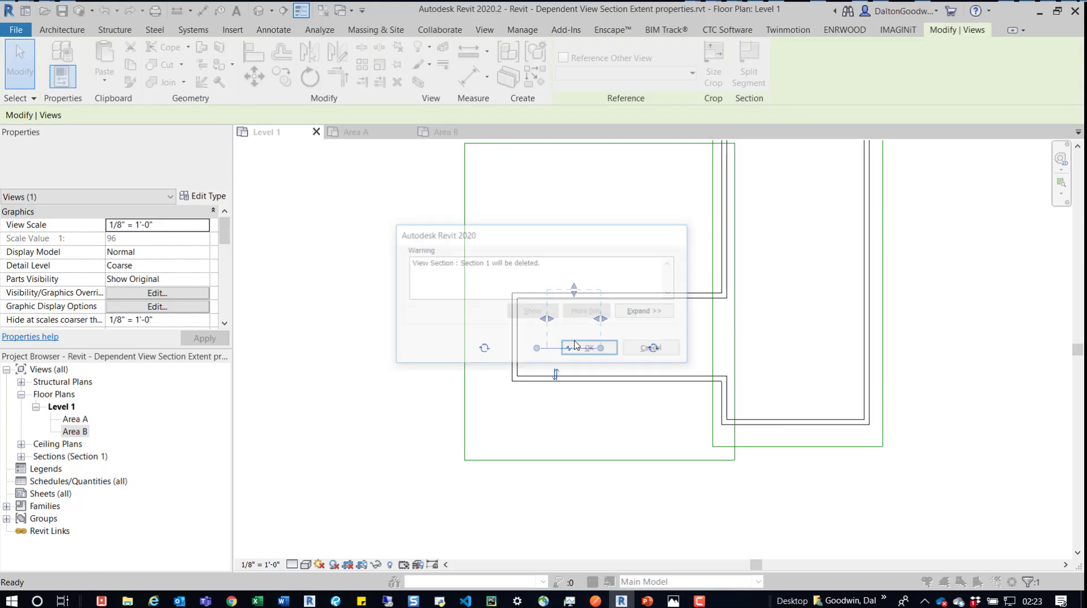
{"action": "left_click", "coordinate": [575, 351]}
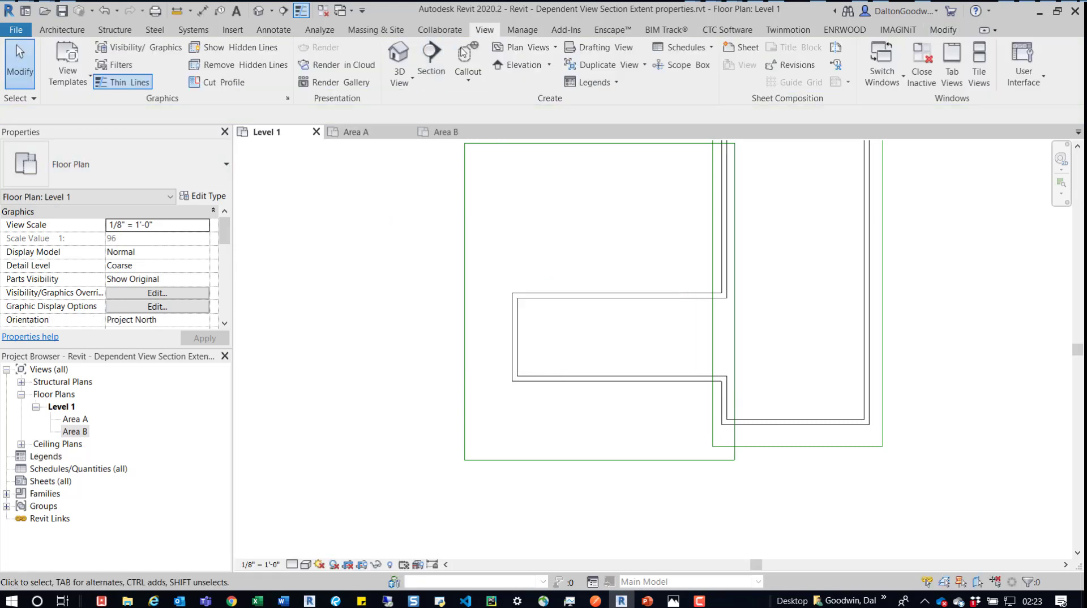
- Draw a horizontal section in Level 1, starting outside the wing's west wall and ending inside the wing
{"action": "left_click", "coordinate": [431, 60]}
{"action": "scroll", "coordinate": [515, 351], "scroll_direction": "up", "scroll_amount": 2}
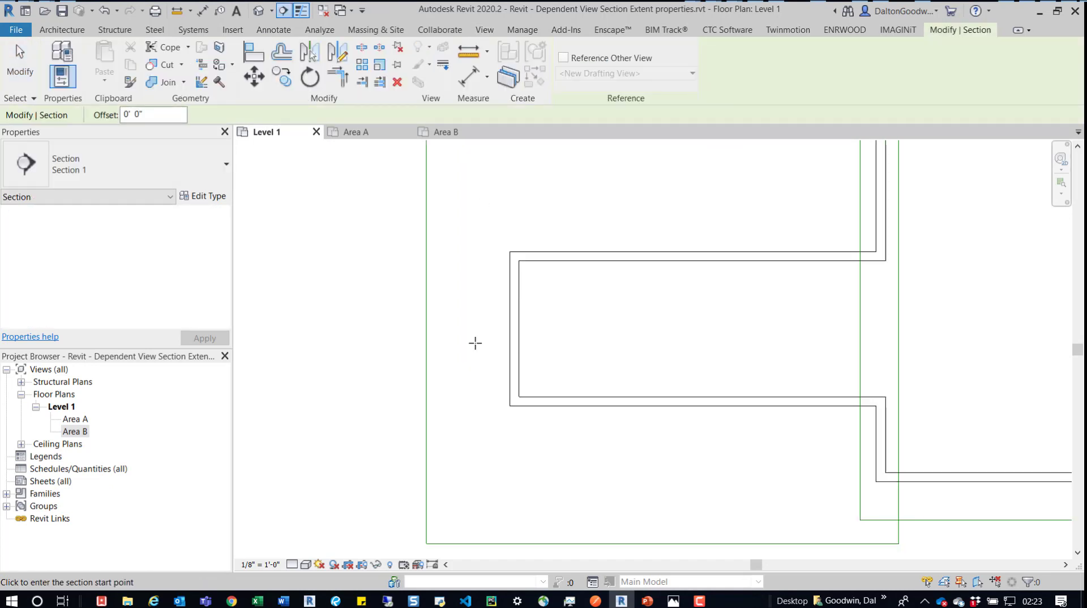
{"action": "left_click", "coordinate": [475, 342]}
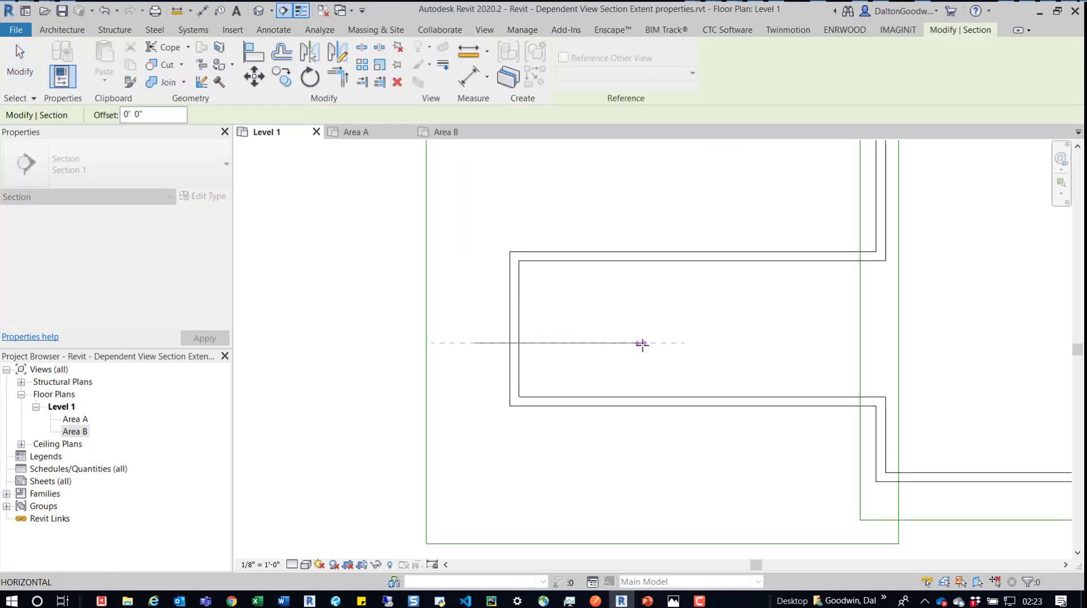
{"action": "left_click", "coordinate": [642, 343]}
{"action": "key", "text": "Escape"}
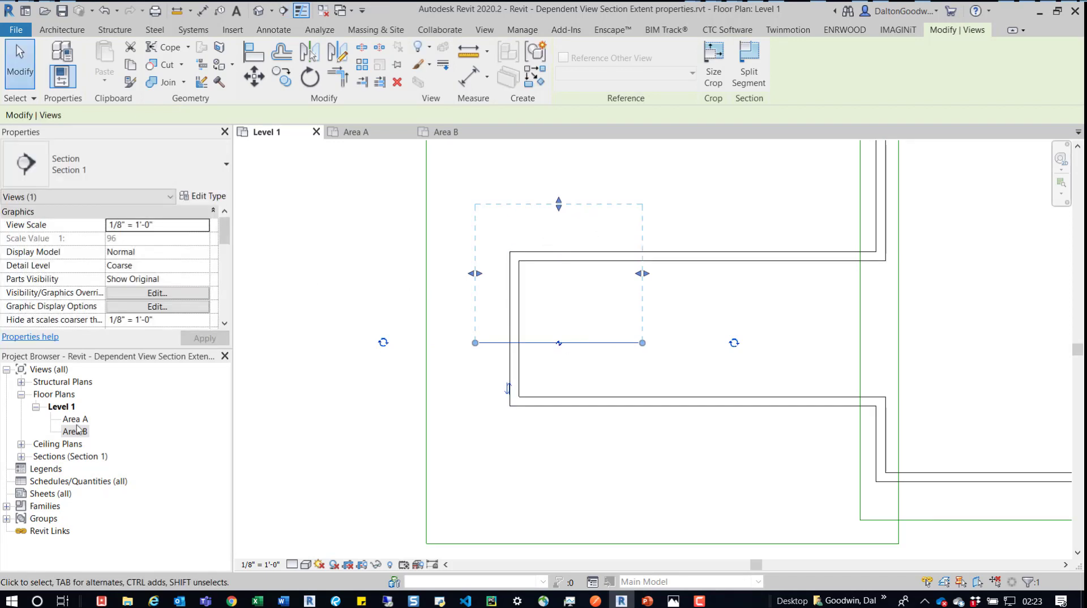
- Check the new section in the Area A view and look up Duplicate as a Dependent for Level 1
{"action": "left_click", "coordinate": [366, 134]}
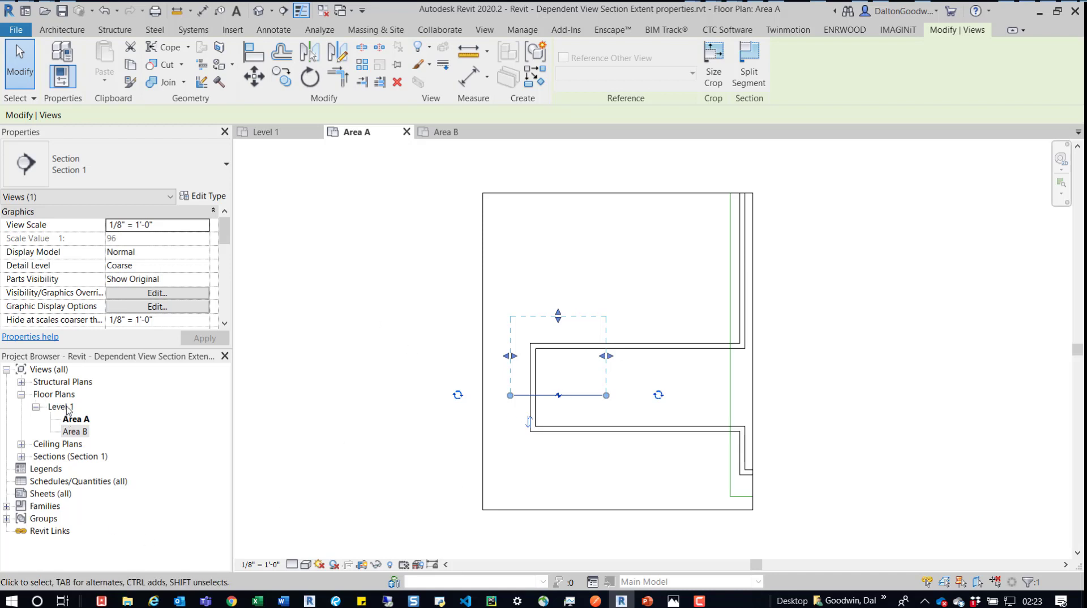
{"action": "right_click", "coordinate": [67, 407]}
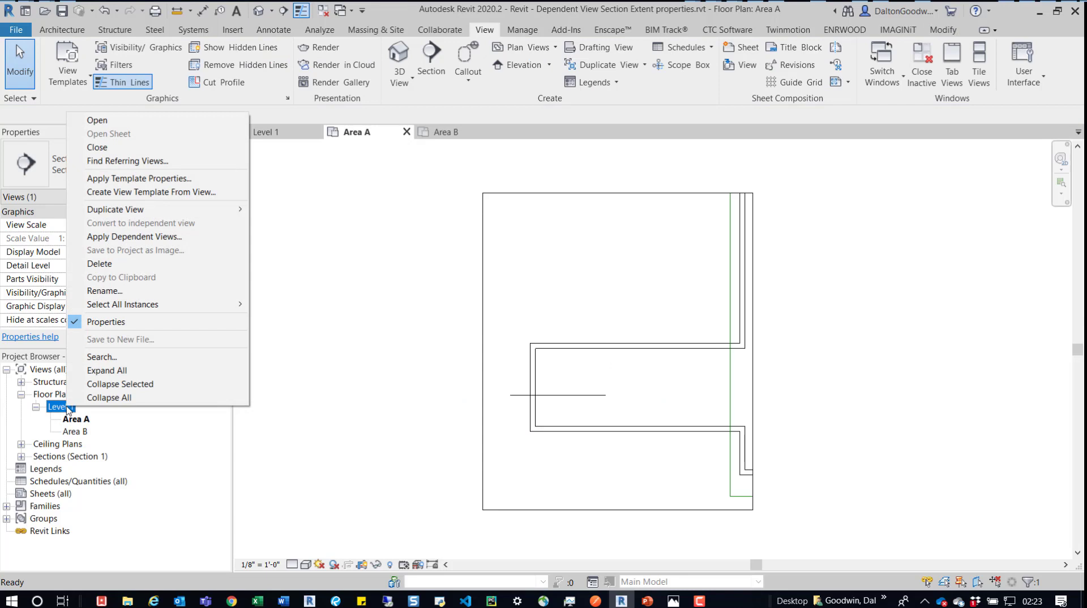
{"action": "mouse_move", "coordinate": [158, 211]}
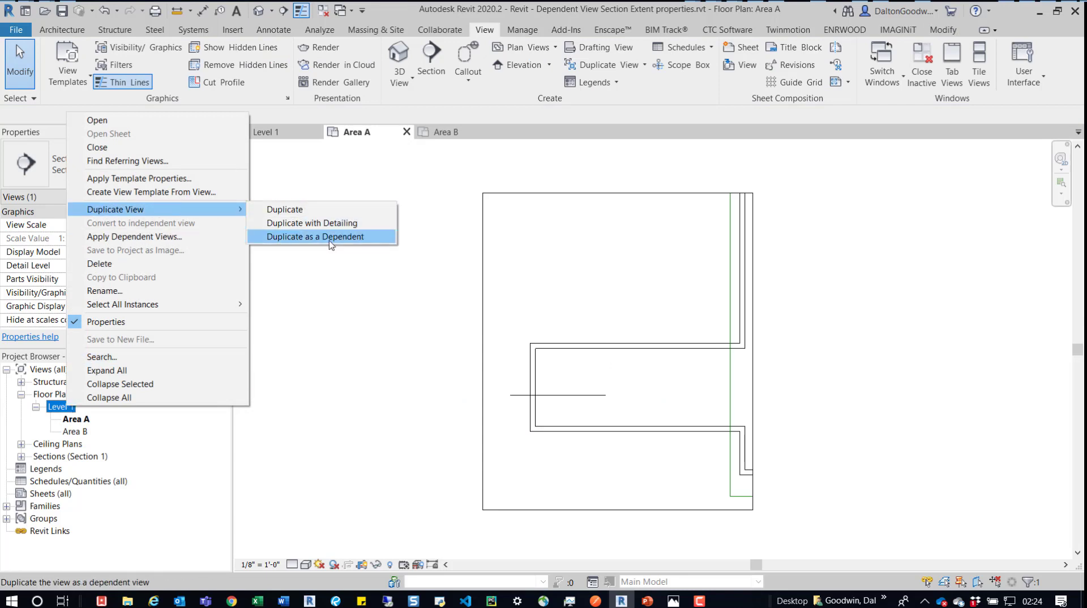
{"action": "left_click", "coordinate": [385, 427]}
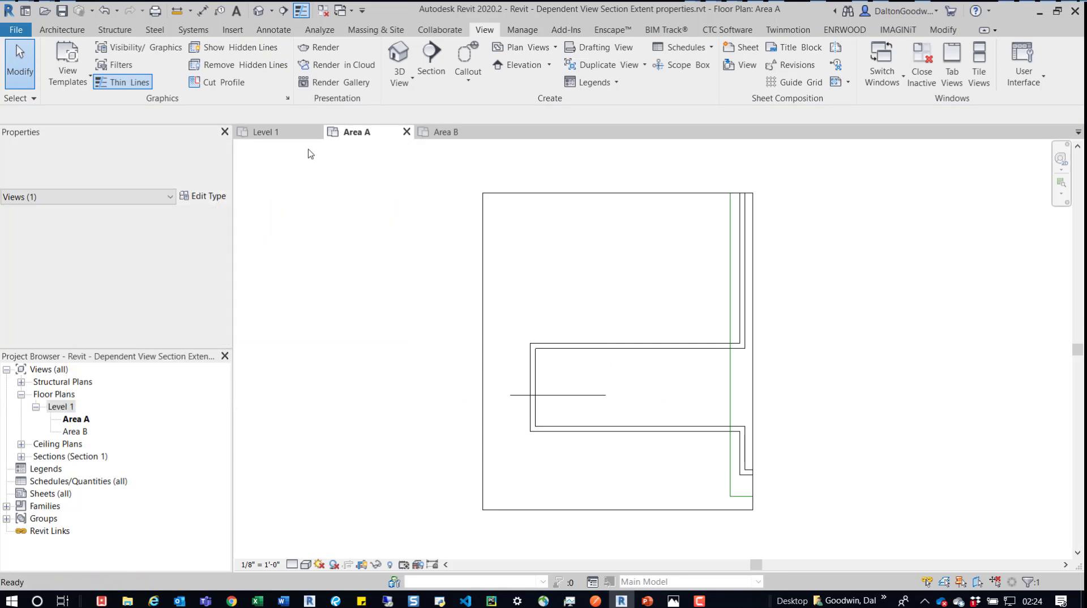
- Inspect the Area A and Area B scope boxes in the Level 1 plan
{"action": "left_click", "coordinate": [274, 134]}
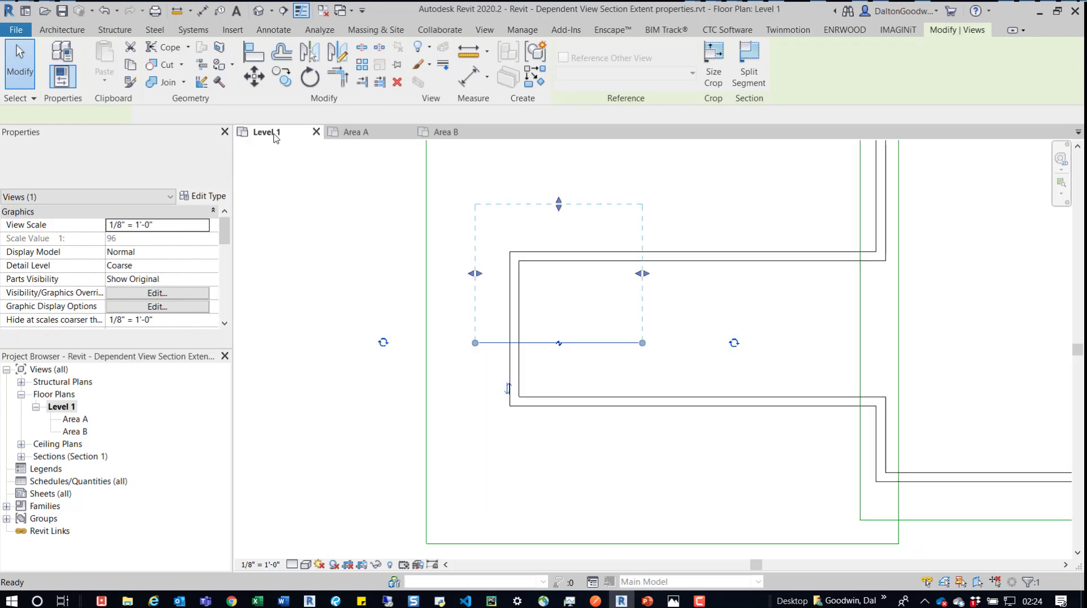
{"action": "scroll", "coordinate": [461, 266], "scroll_direction": "down", "scroll_amount": 3}
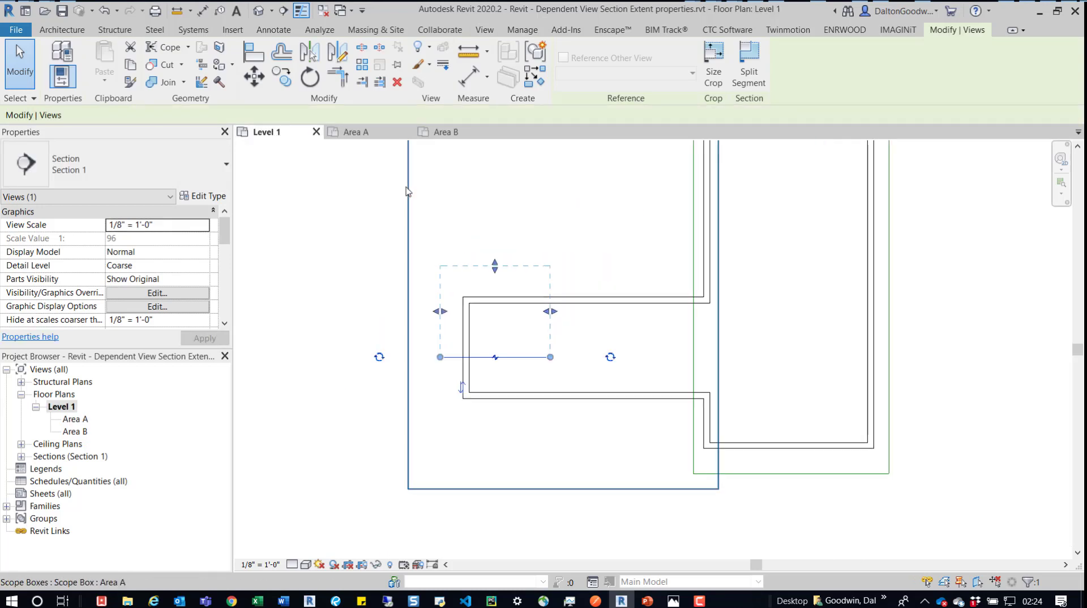
{"action": "left_click", "coordinate": [405, 192]}
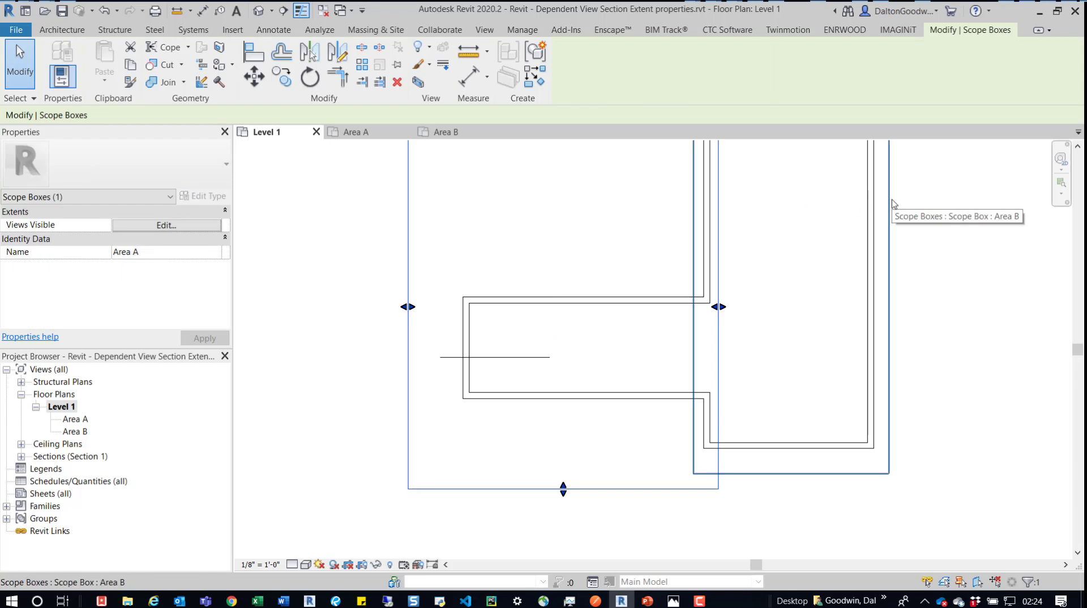
{"action": "left_click", "coordinate": [891, 204]}
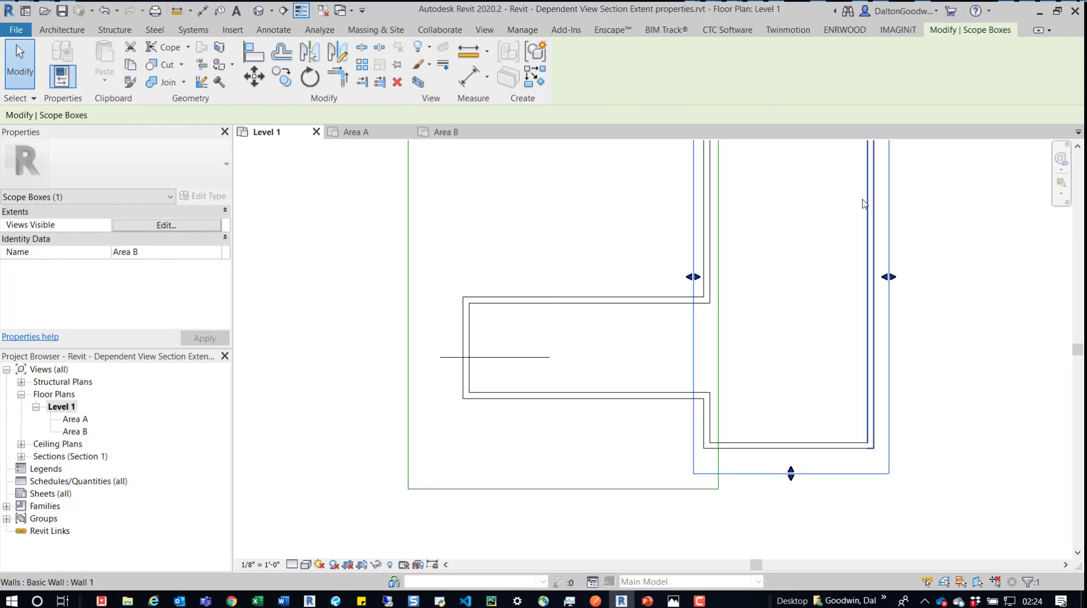
{"action": "left_click", "coordinate": [300, 214]}
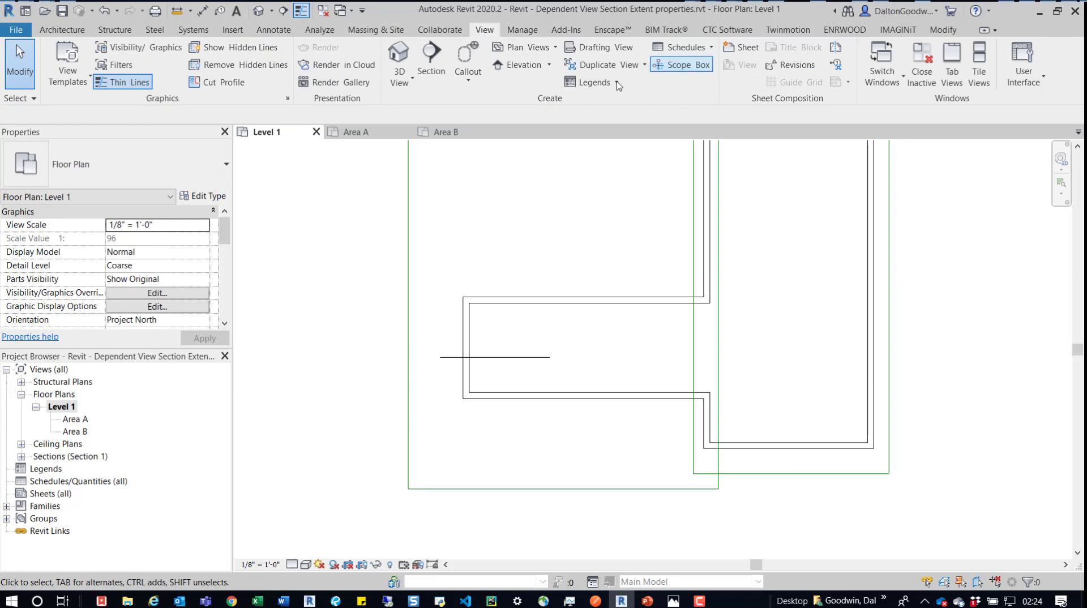
- Tile the open views and close Area B, leaving only Area A and Level 1 side by side for comparison
{"action": "double_click", "coordinate": [73, 420]}
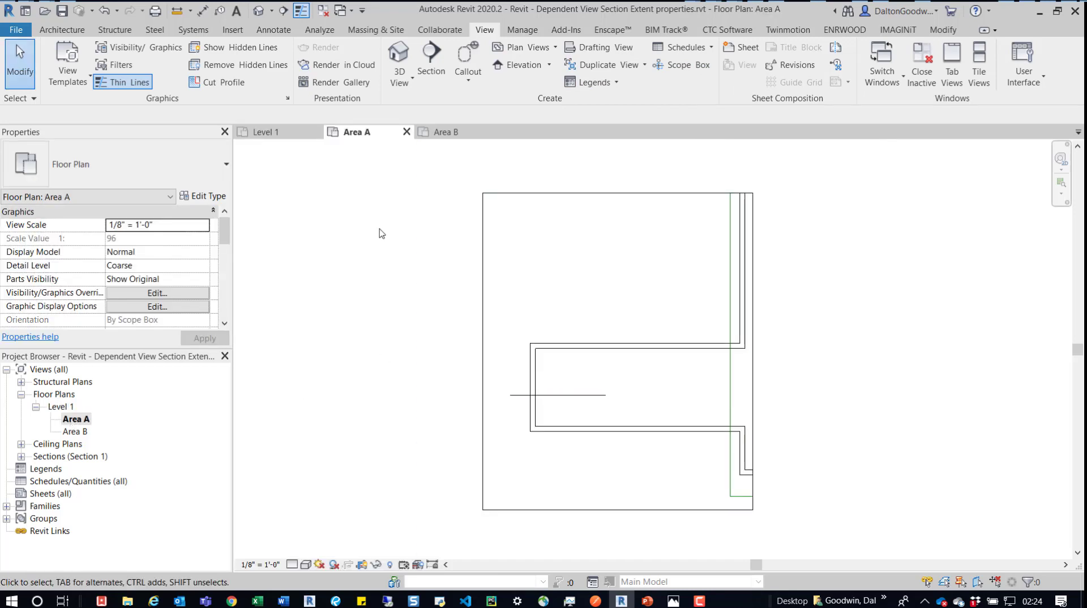
{"action": "key", "text": "w"}
{"action": "key", "text": "t"}
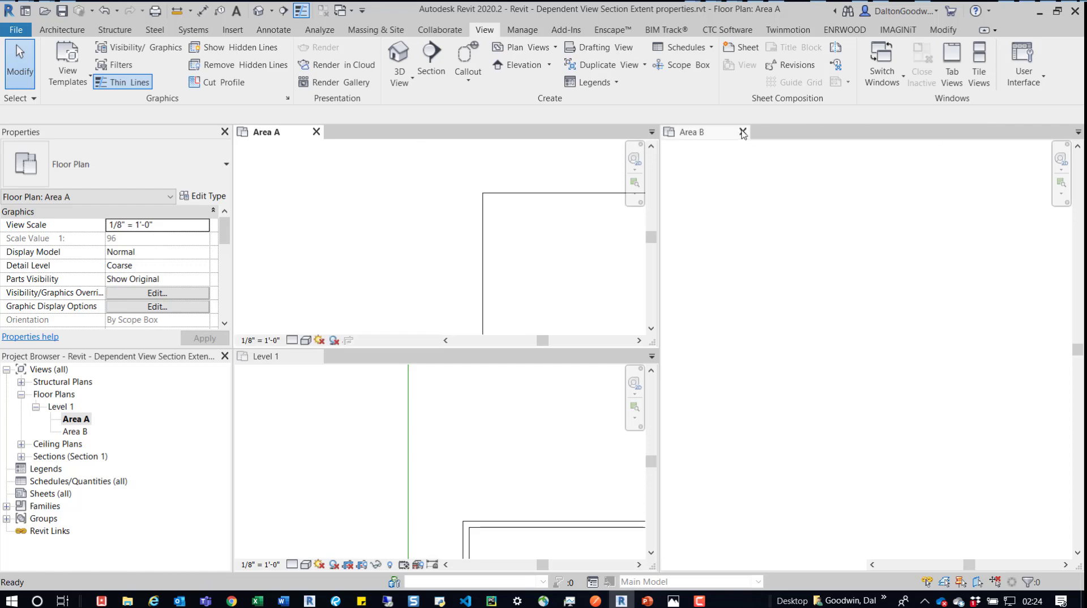
{"action": "left_click", "coordinate": [743, 132]}
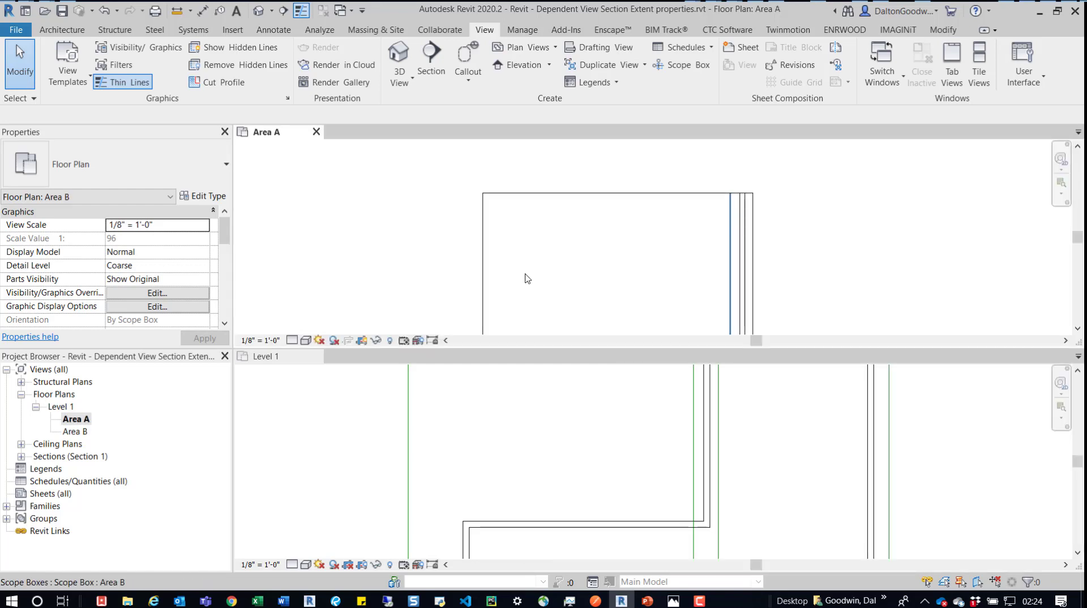
- Extend the east end of the section line farther into the wing in Level 1, beyond its view extent
{"action": "middle_click_drag", "start_coordinate": [272, 238], "coordinate": [276, 178]}
{"action": "middle_click_drag", "start_coordinate": [355, 244], "coordinate": [347, 181]}
{"action": "scroll", "coordinate": [354, 236], "scroll_direction": "down", "scroll_amount": 1}
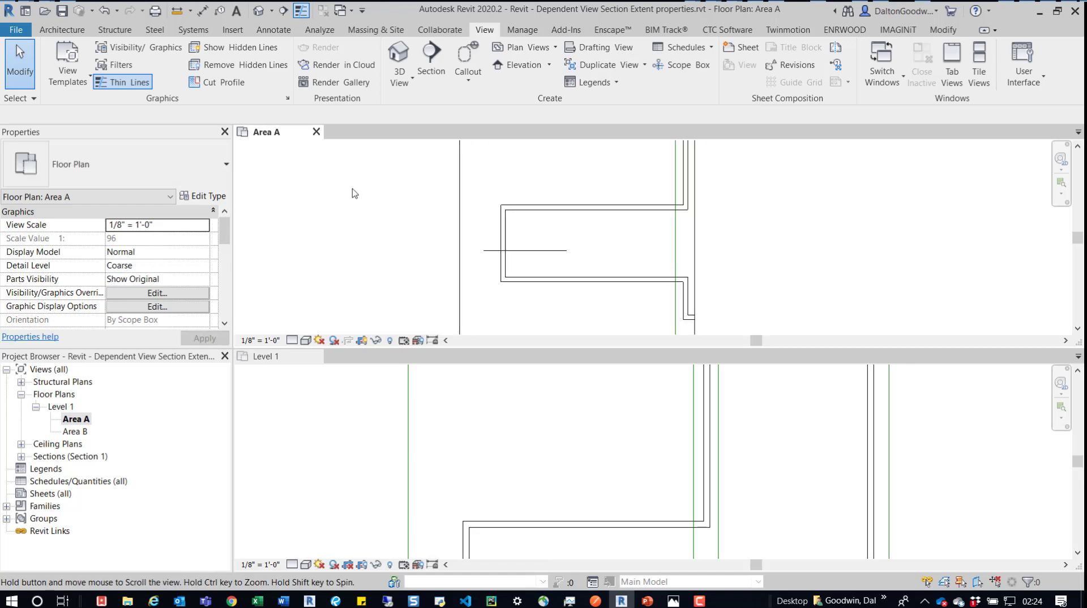
{"action": "scroll", "coordinate": [355, 194], "scroll_direction": "down", "scroll_amount": 1}
{"action": "scroll", "coordinate": [406, 446], "scroll_direction": "down", "scroll_amount": 2}
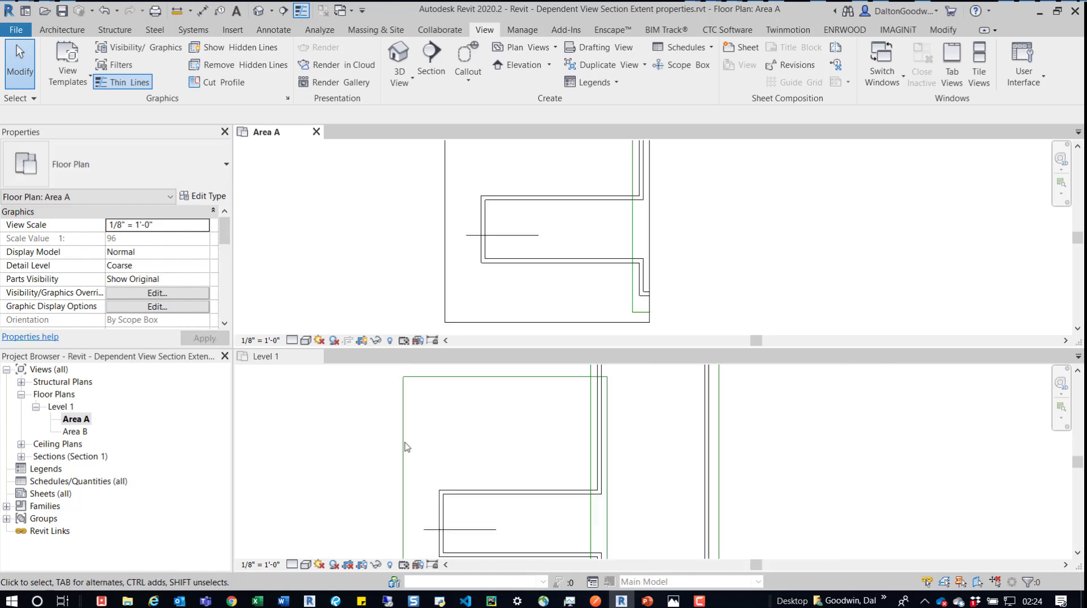
{"action": "scroll", "coordinate": [414, 456], "scroll_direction": "up", "scroll_amount": 1}
{"action": "scroll", "coordinate": [413, 379], "scroll_direction": "down", "scroll_amount": 1}
{"action": "scroll", "coordinate": [420, 406], "scroll_direction": "down", "scroll_amount": 1}
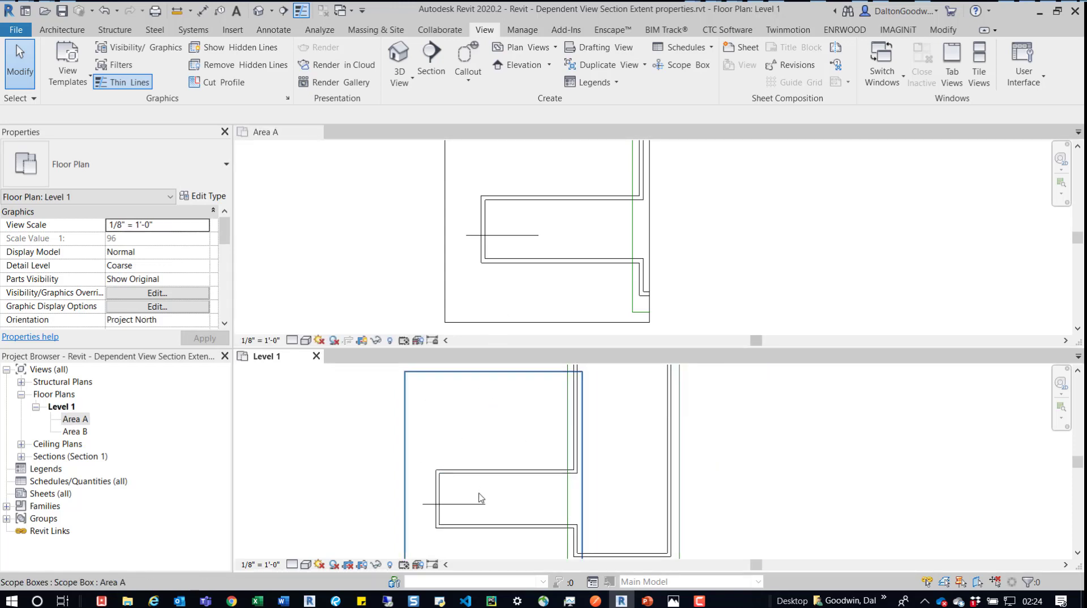
{"action": "scroll", "coordinate": [474, 509], "scroll_direction": "up", "scroll_amount": 1}
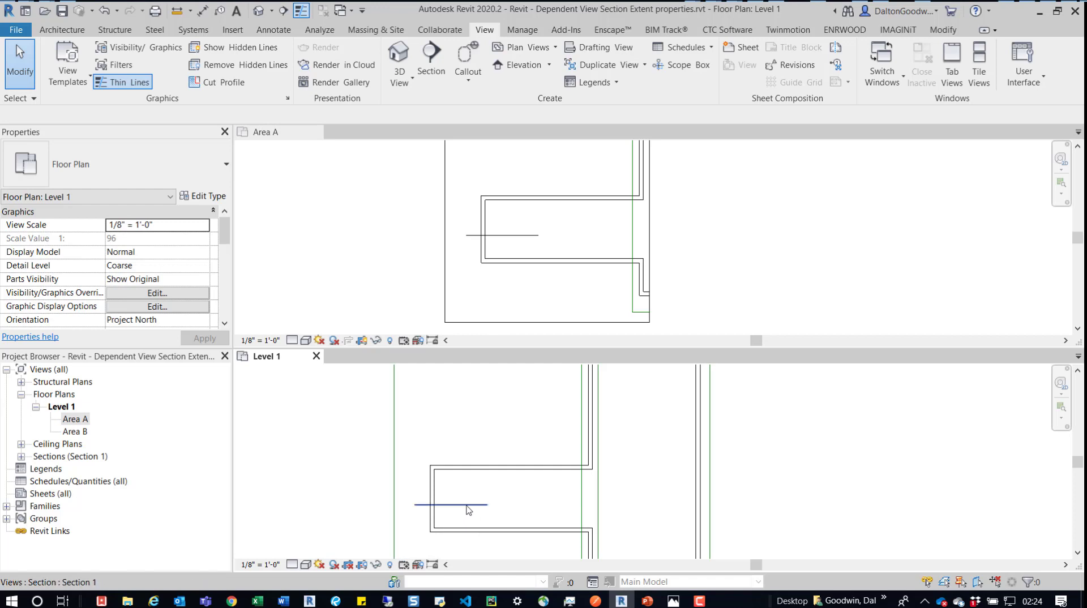
{"action": "left_click", "coordinate": [468, 505]}
{"action": "left_click_drag", "start_coordinate": [487, 505], "coordinate": [515, 506]}
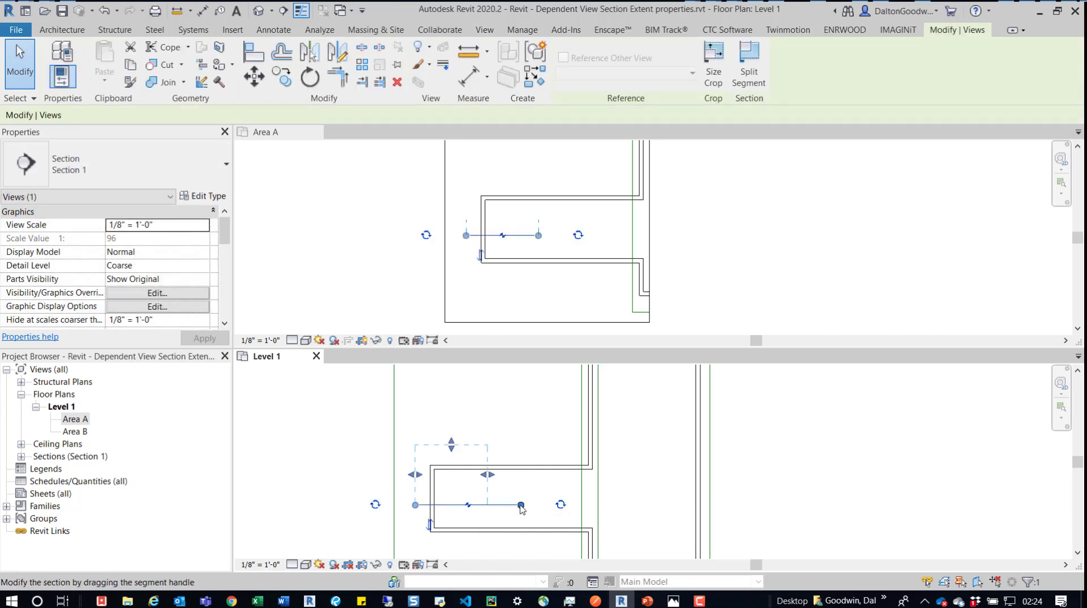
- Compare the section in Area A, and widen its view extent in Level 1 to meet the section line's east end
{"action": "left_click", "coordinate": [357, 194]}
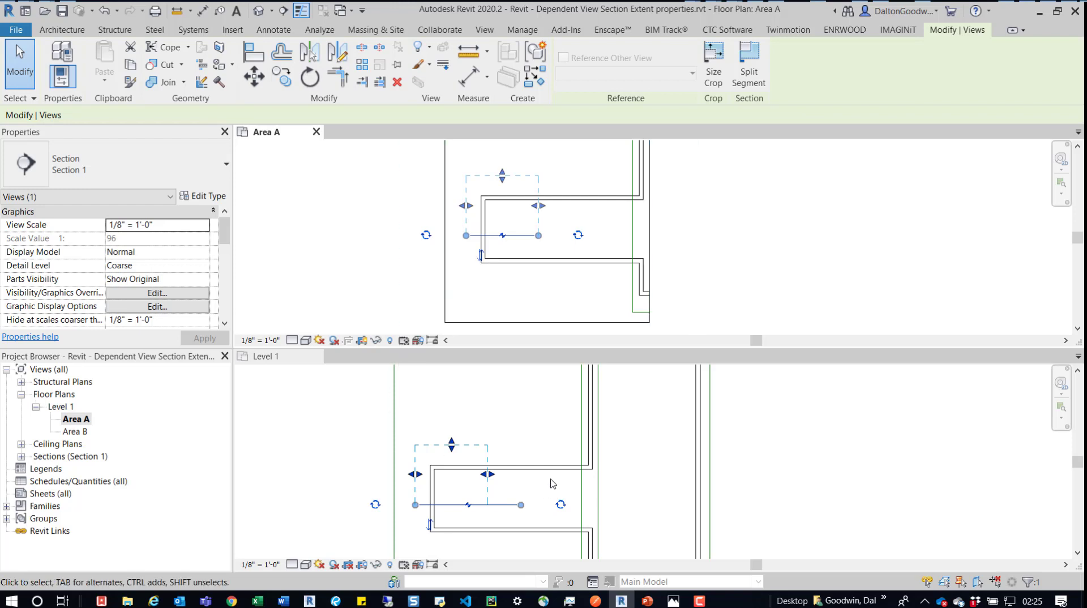
{"action": "left_click", "coordinate": [475, 419]}
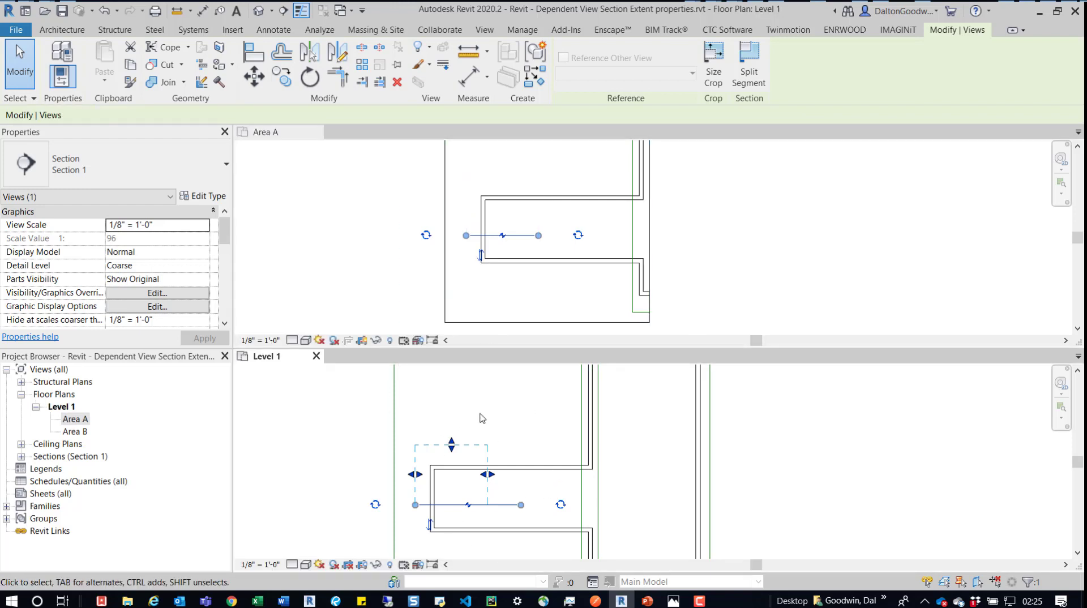
{"action": "scroll", "coordinate": [523, 452], "scroll_direction": "up", "scroll_amount": 1}
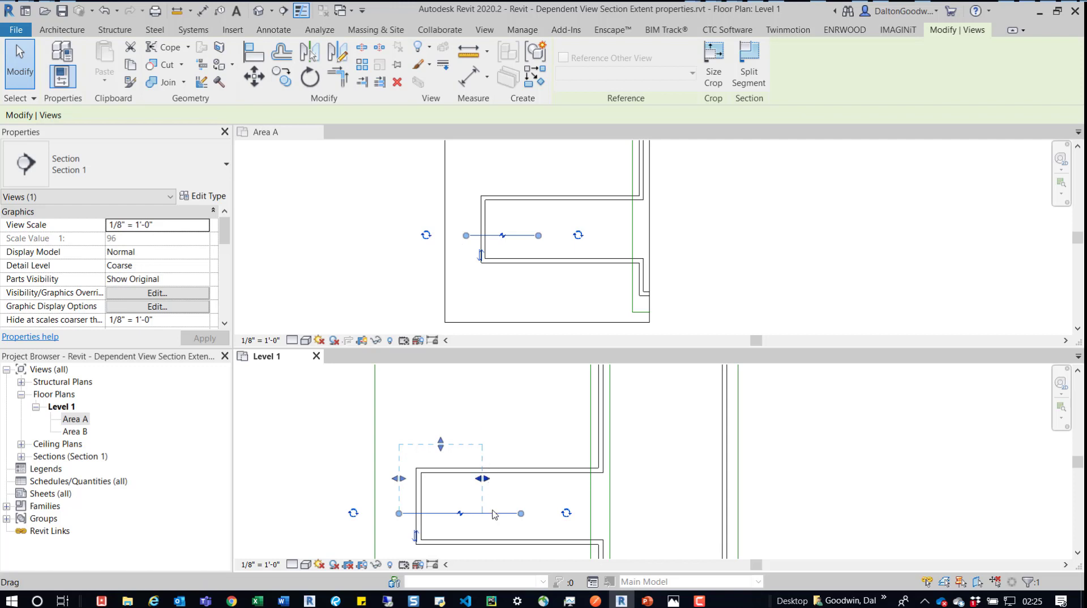
{"action": "double_click", "coordinate": [63, 407]}
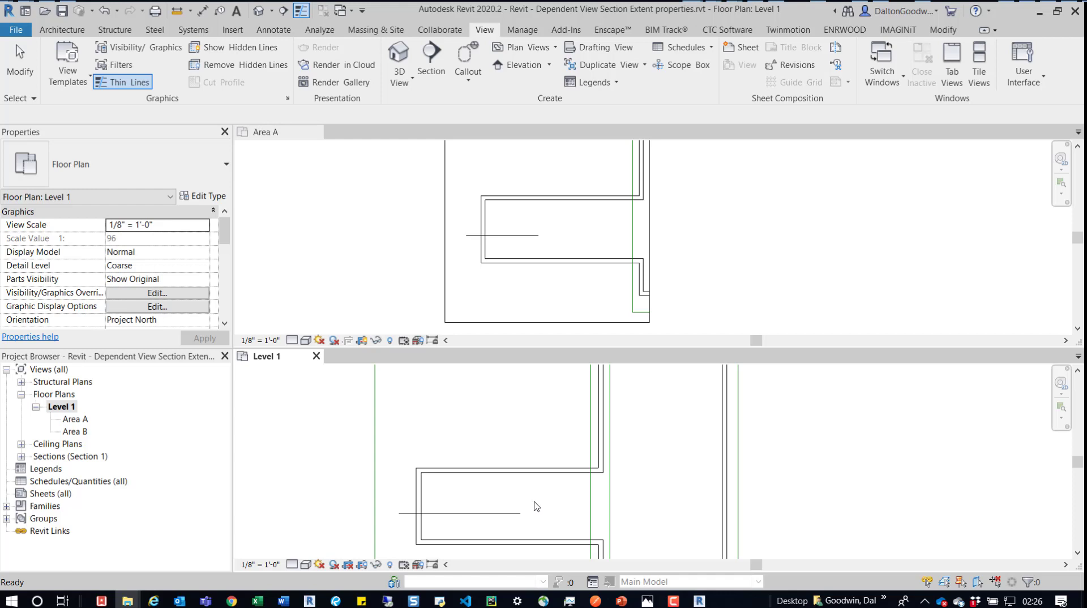
{"action": "left_click", "coordinate": [504, 514]}
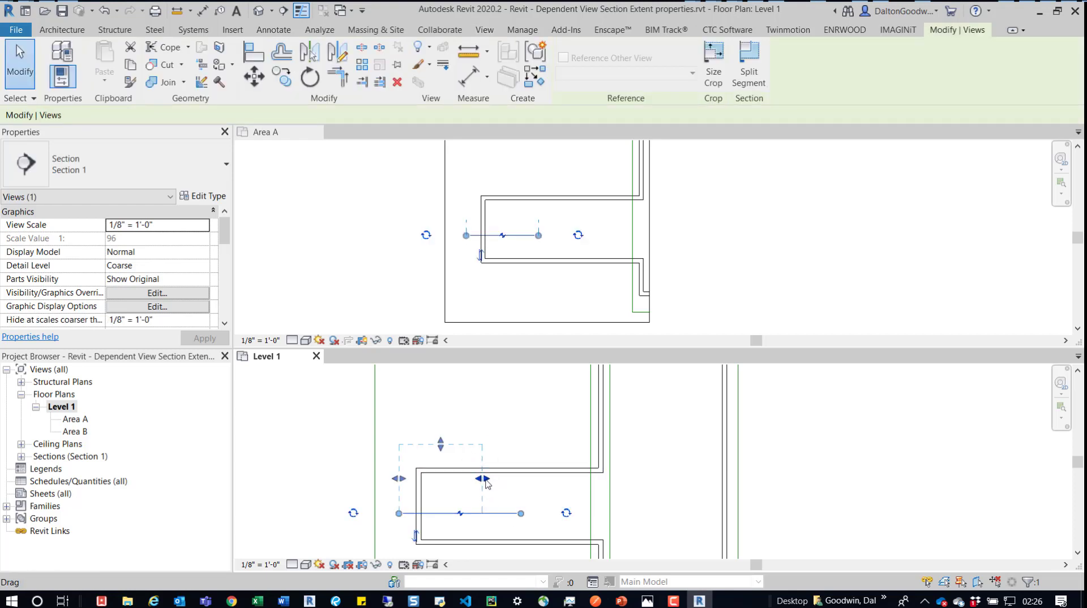
{"action": "left_click_drag", "start_coordinate": [484, 479], "coordinate": [525, 501]}
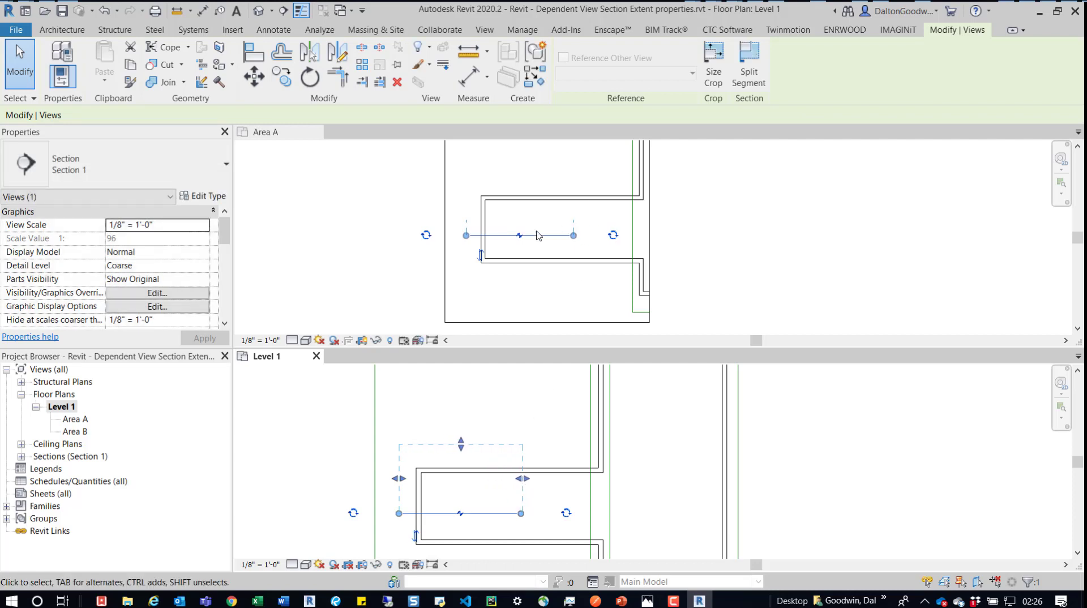
- Lengthen the section line farther east in Level 1 and resize its view extent to match the new line end
{"action": "left_click", "coordinate": [521, 514]}
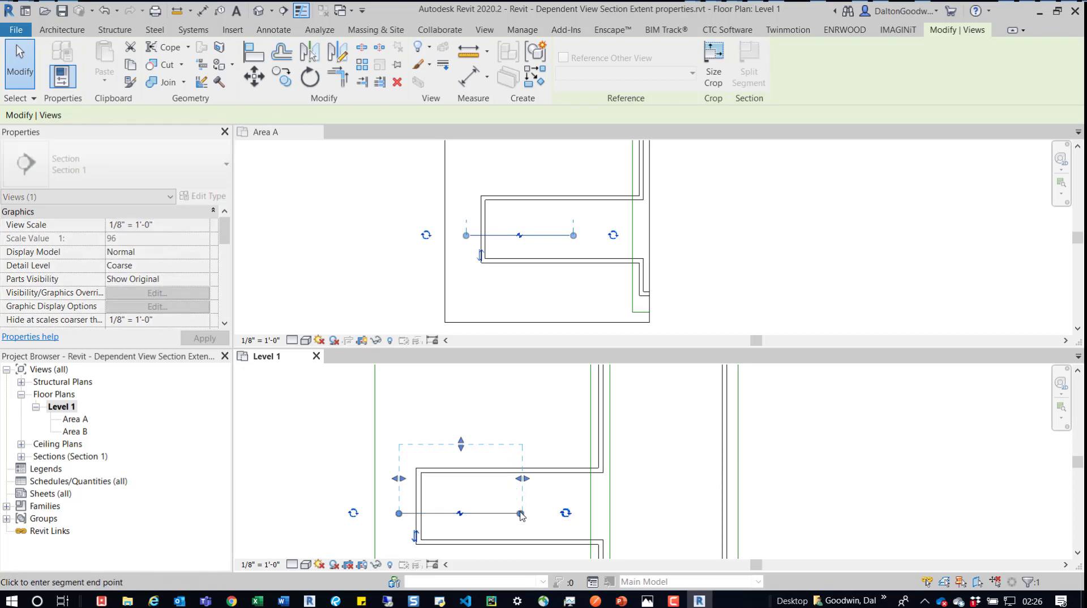
{"action": "left_click", "coordinate": [552, 514]}
{"action": "left_click_drag", "start_coordinate": [522, 479], "coordinate": [451, 479]}
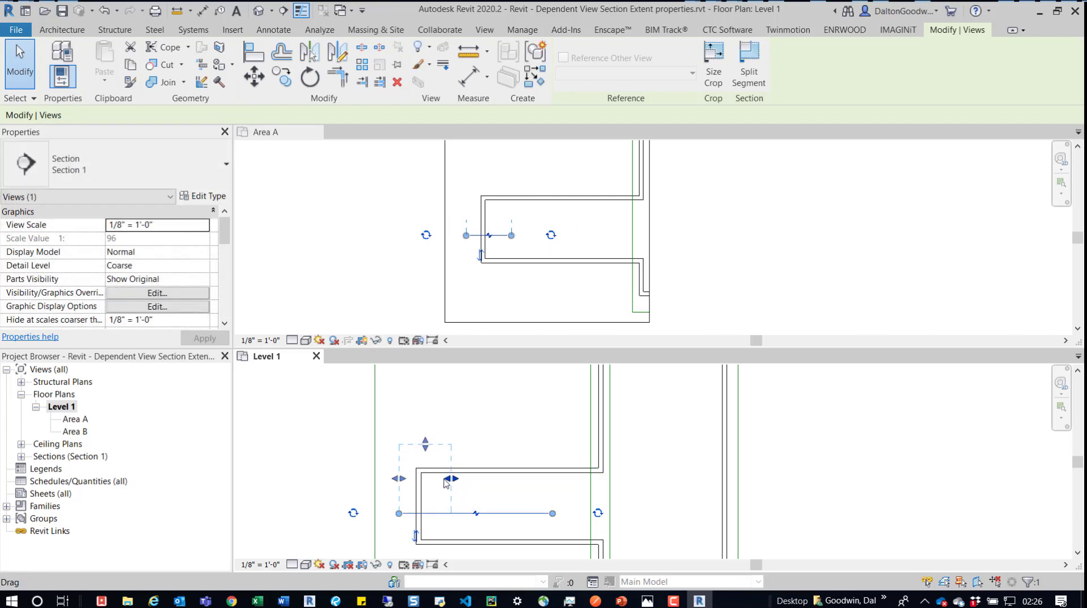
{"action": "left_click_drag", "start_coordinate": [451, 479], "coordinate": [553, 479]}
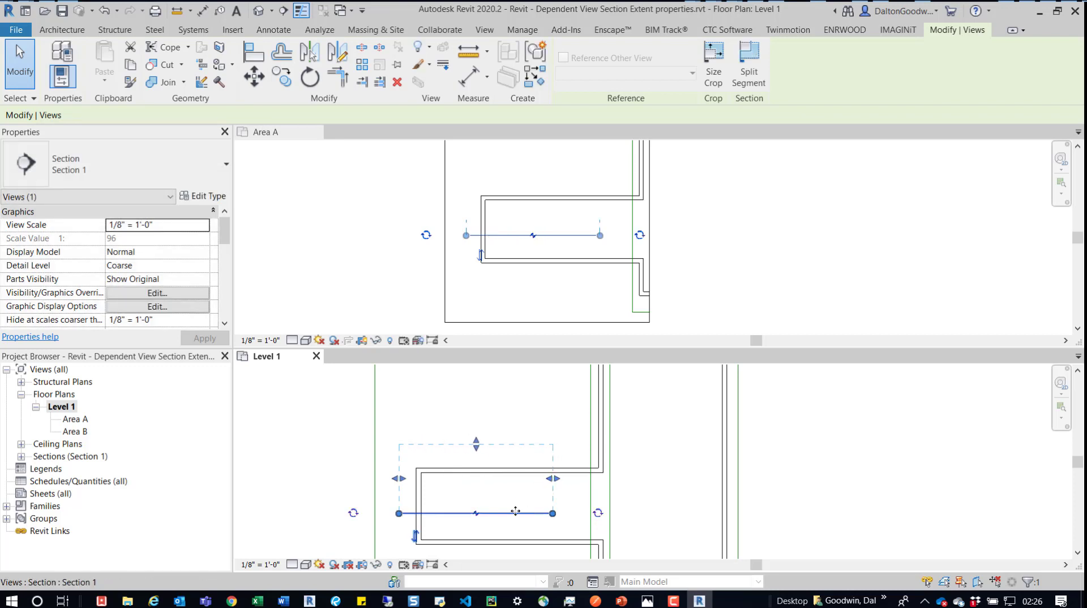
- Break the section line with a gap in Level 1 and slightly adjust the east side of its view extent
{"action": "left_click", "coordinate": [473, 515]}
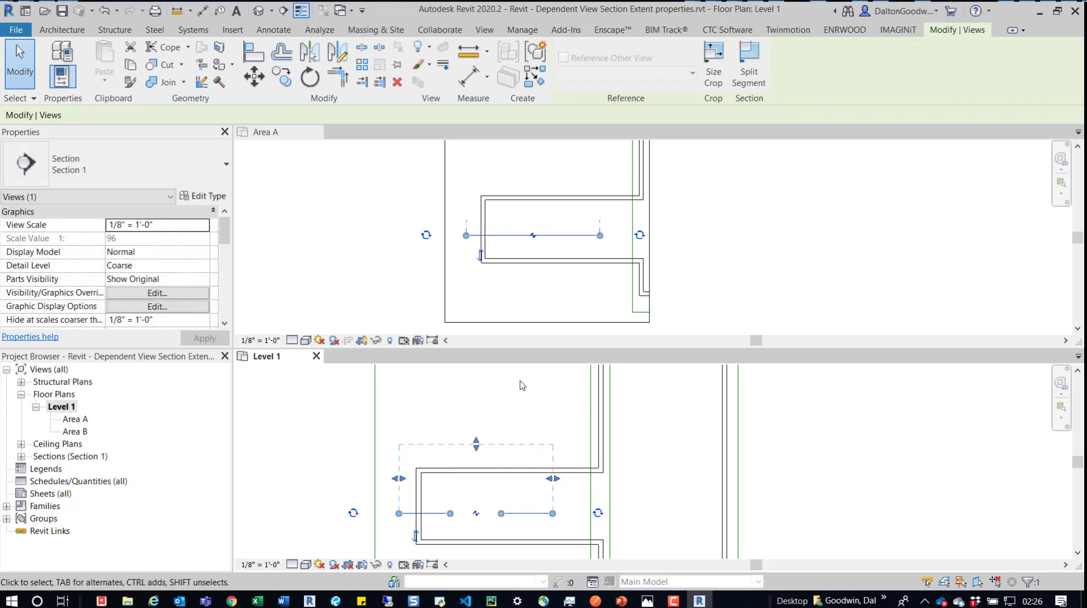
{"action": "mouse_move", "coordinate": [553, 478]}
{"action": "left_mouse_down"}
{"action": "mouse_move", "coordinate": [501, 479]}
{"action": "mouse_move", "coordinate": [553, 478]}
{"action": "left_mouse_up"}
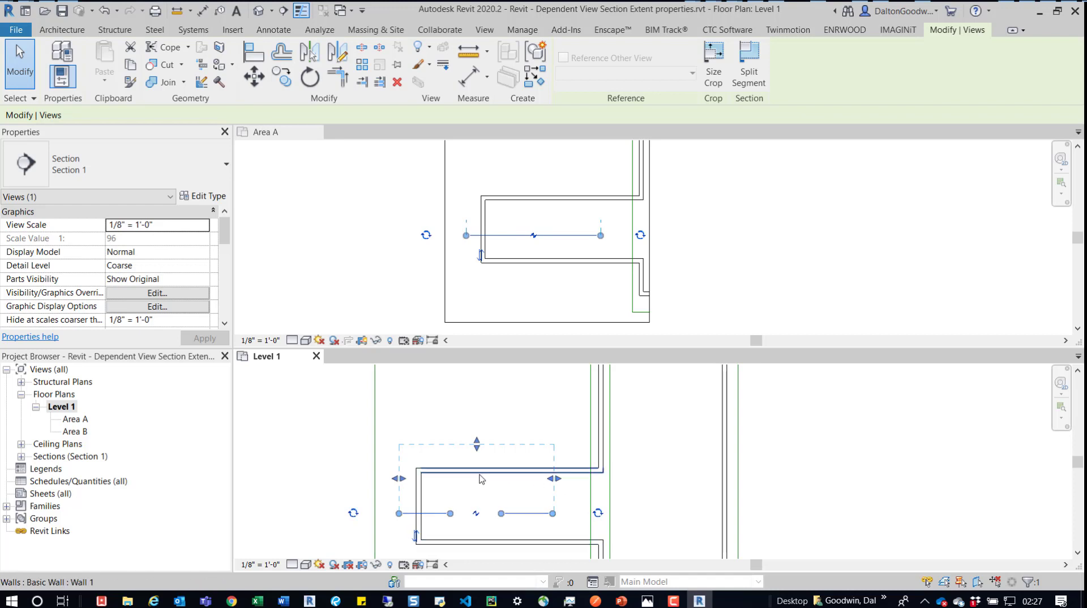
- Pull in the east side of the section's view extent in Level 1 and extend the broken section line's east end beyond it
{"action": "left_click_drag", "start_coordinate": [555, 479], "coordinate": [525, 480]}
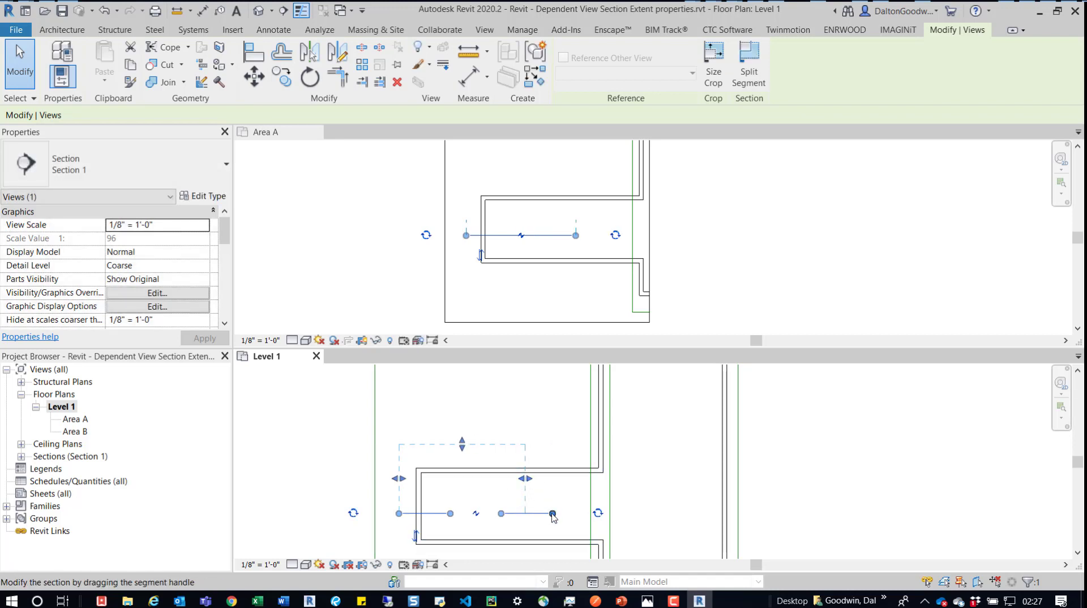
{"action": "left_click_drag", "start_coordinate": [553, 514], "coordinate": [526, 515]}
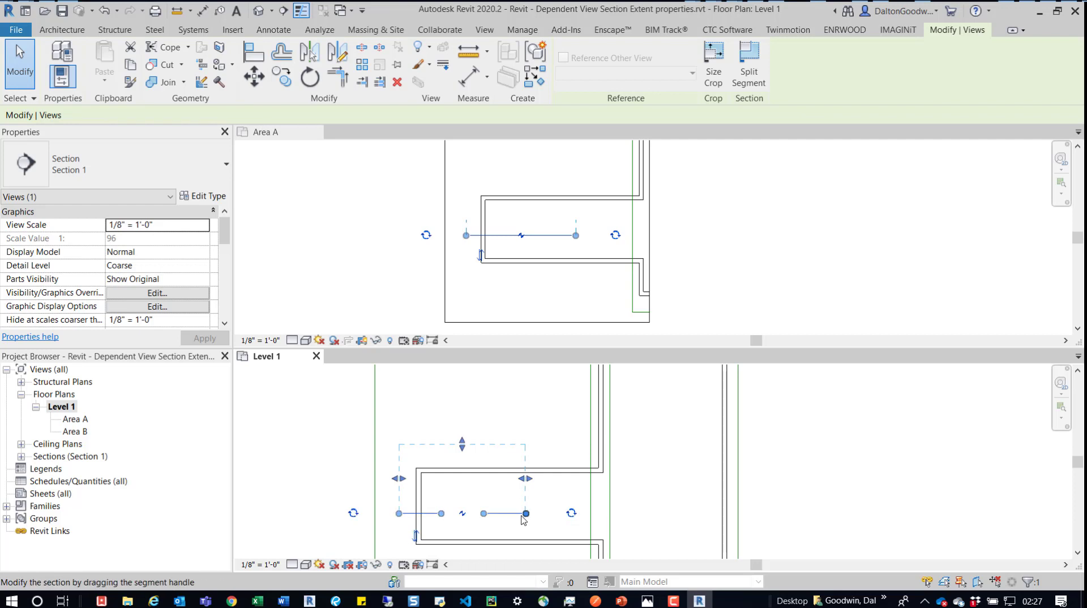
{"action": "left_click_drag", "start_coordinate": [527, 515], "coordinate": [596, 514]}
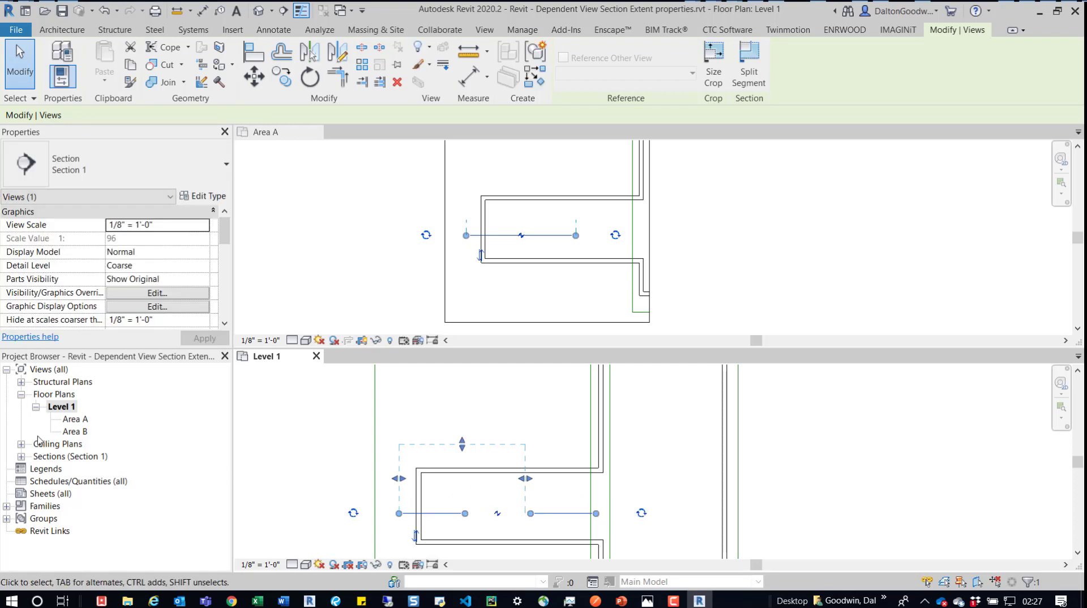
- Duplicate the Level 1 floor plan as a dependent view and inspect the broken section line in the new plan
{"action": "right_click", "coordinate": [59, 407]}
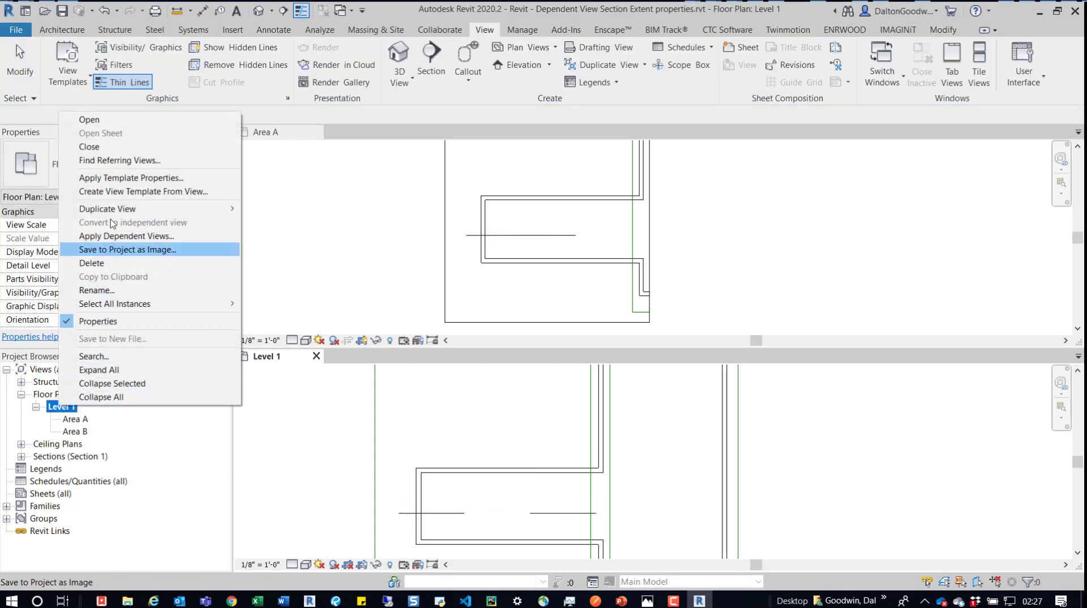
{"action": "mouse_move", "coordinate": [113, 211]}
{"action": "left_click", "coordinate": [307, 236]}
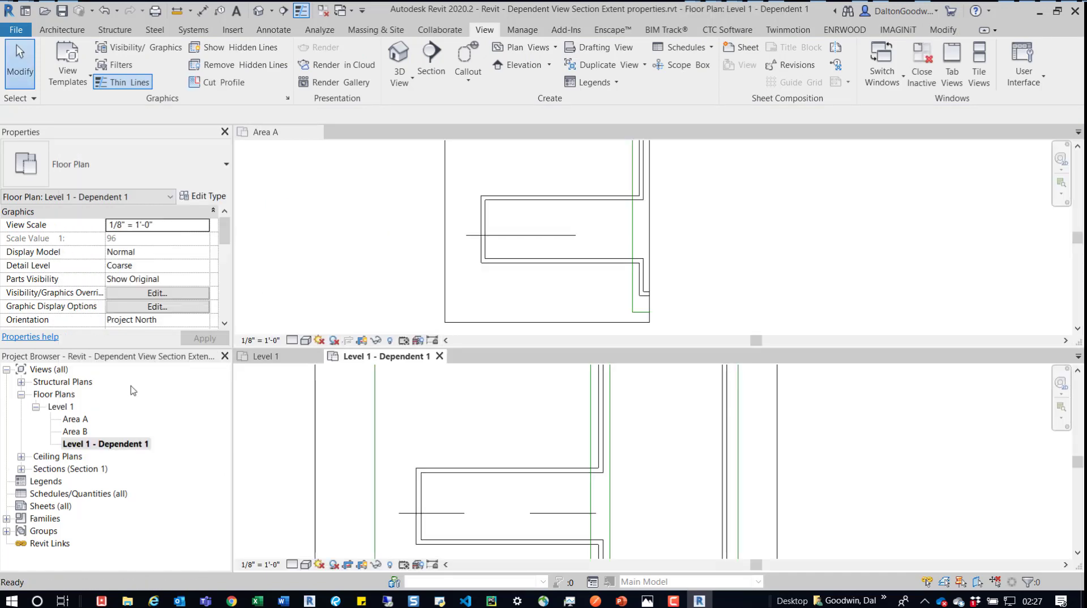
{"action": "left_click", "coordinate": [126, 444]}
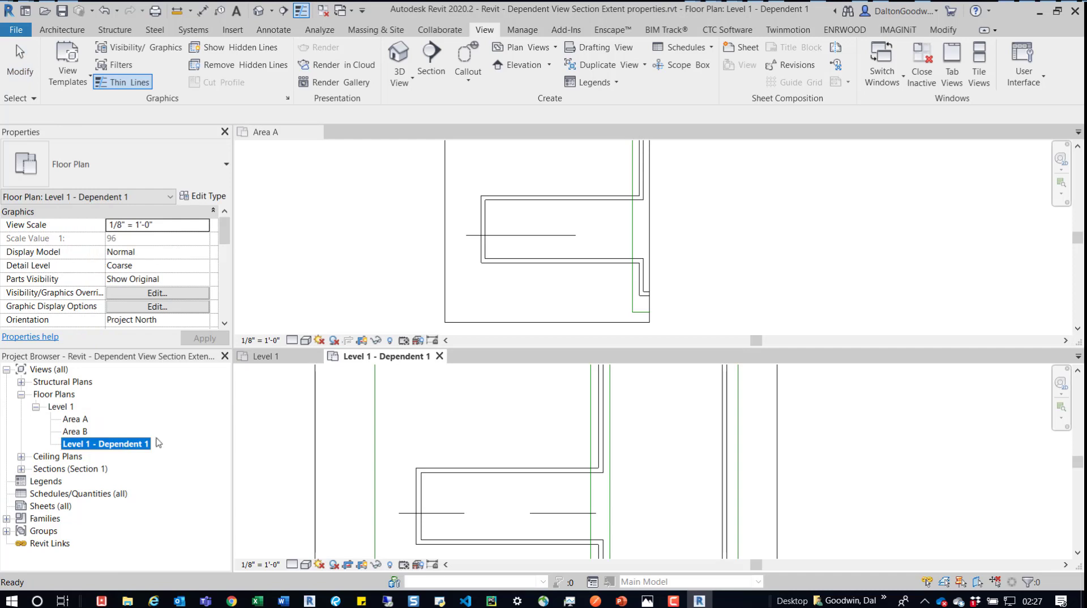
{"action": "middle_click_drag", "start_coordinate": [420, 453], "coordinate": [427, 428]}
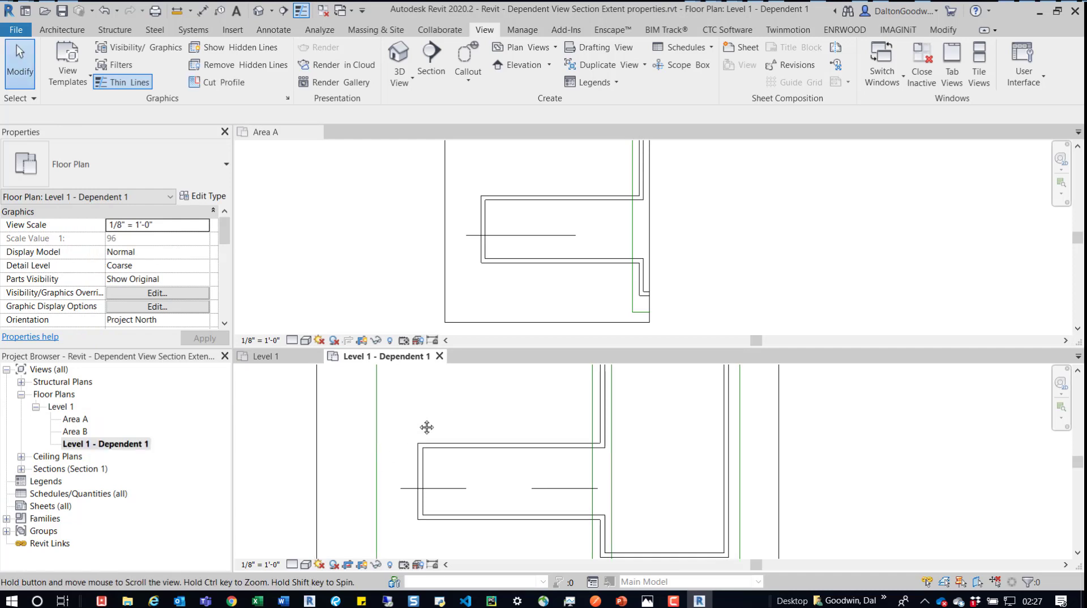
{"action": "scroll", "coordinate": [422, 417], "scroll_direction": "down", "scroll_amount": 2}
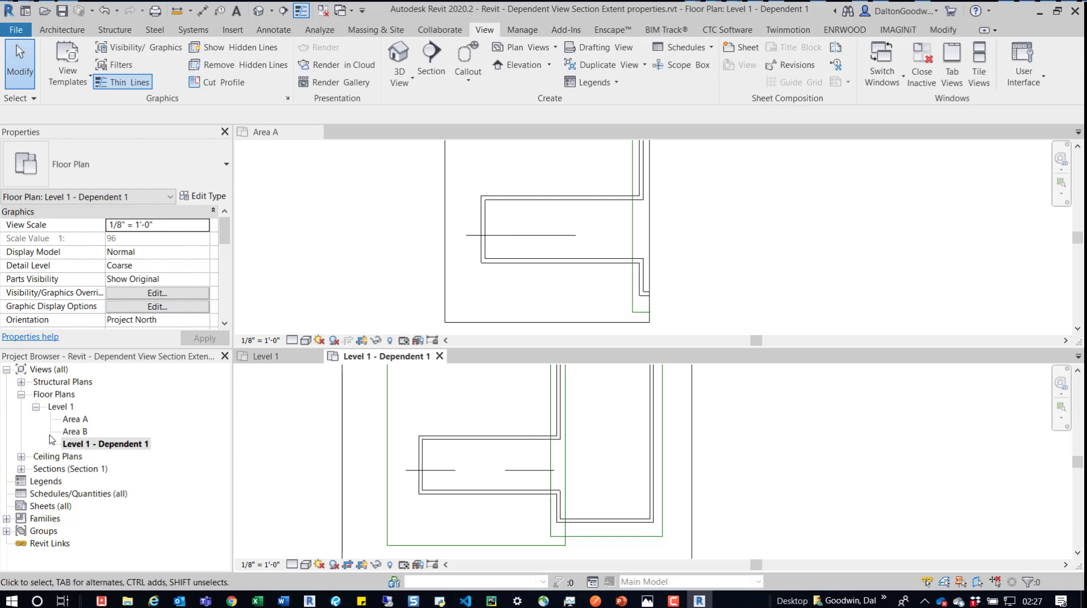
- Select the Area A scope box in the Level 1 - Dependent 1 plan to examine its boundary around the wing
{"action": "right_click", "coordinate": [73, 408]}
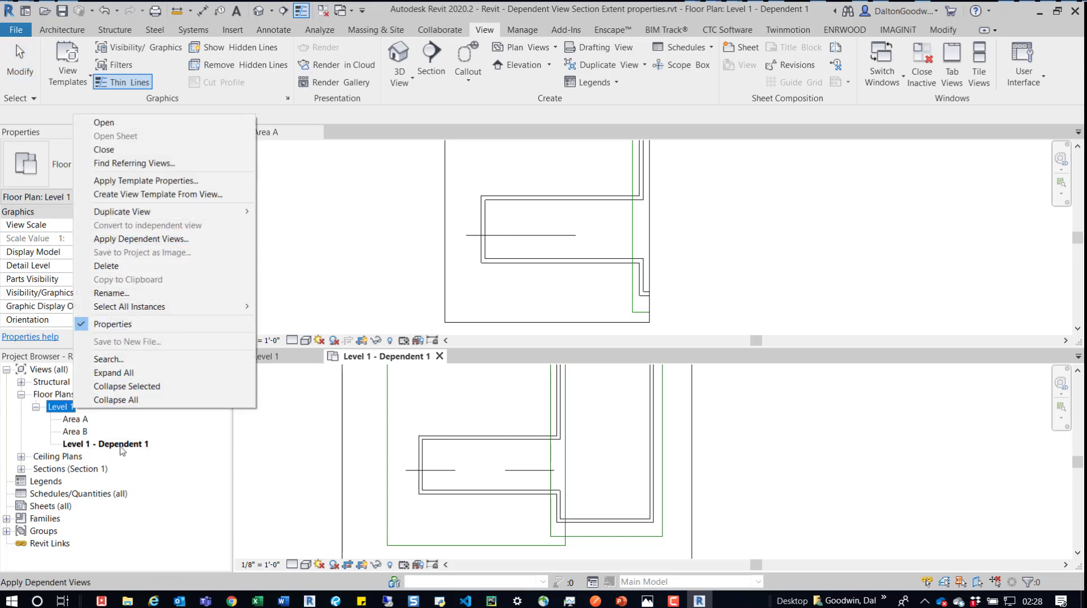
{"action": "left_click", "coordinate": [155, 452]}
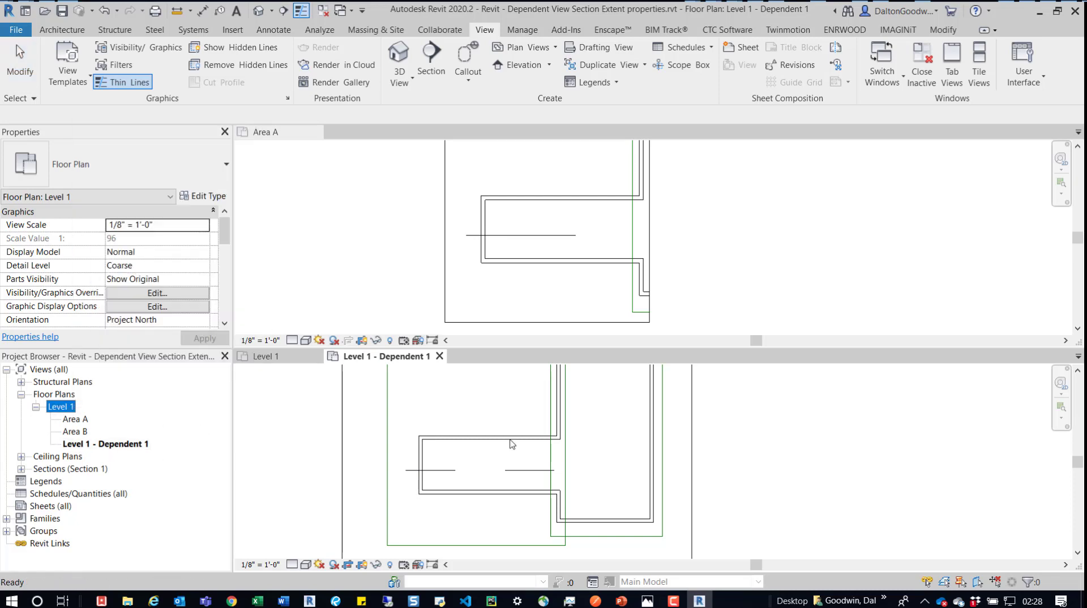
{"action": "left_click", "coordinate": [454, 461]}
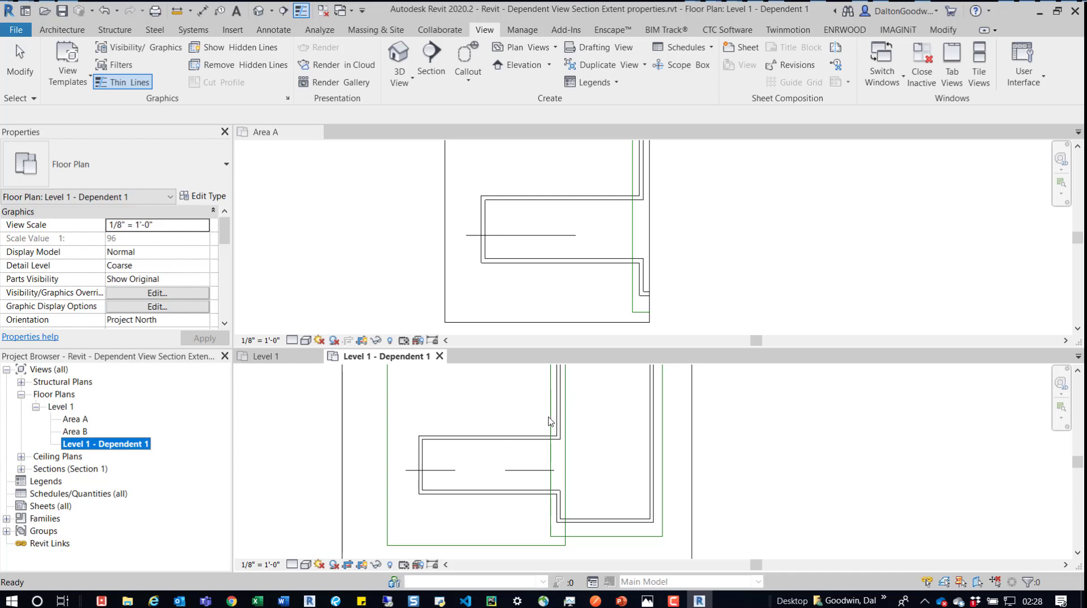
{"action": "left_click", "coordinate": [388, 405]}
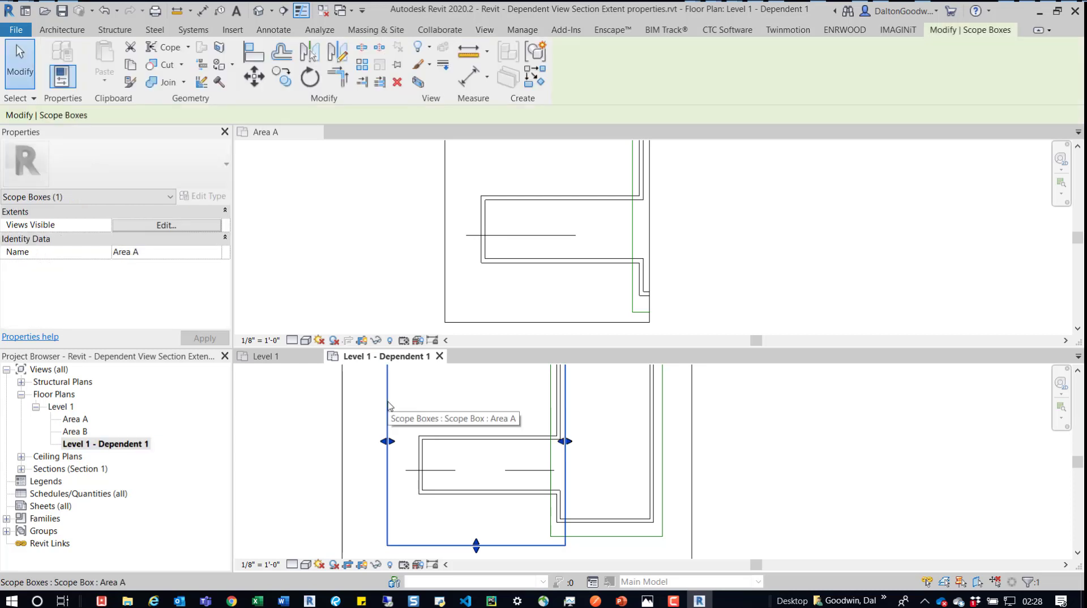